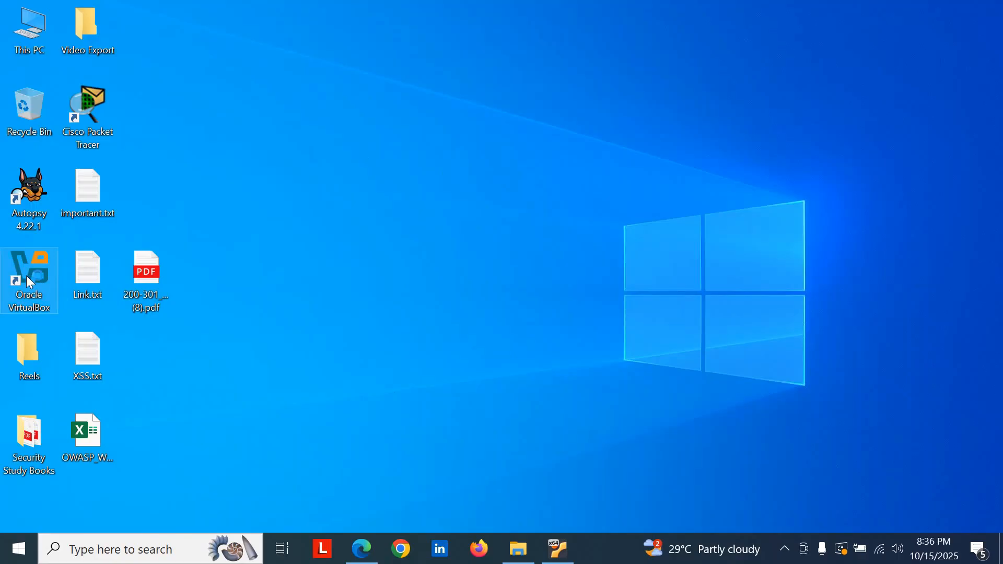
- Launch Oracle VirtualBox and look into the Linux Share folder on the Cyber Security Documents (E:) drive
double_click(29, 282)
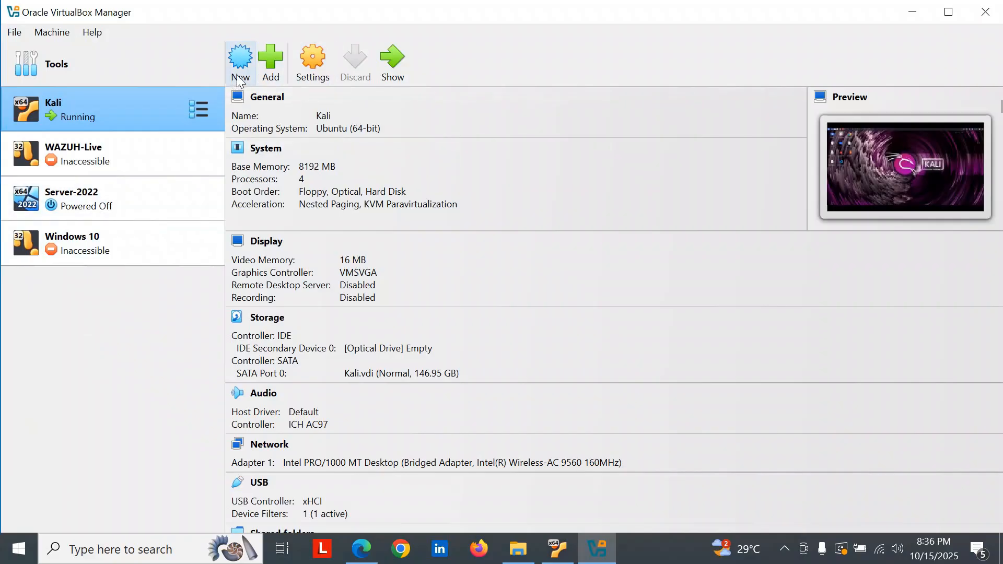
left_click(916, 13)
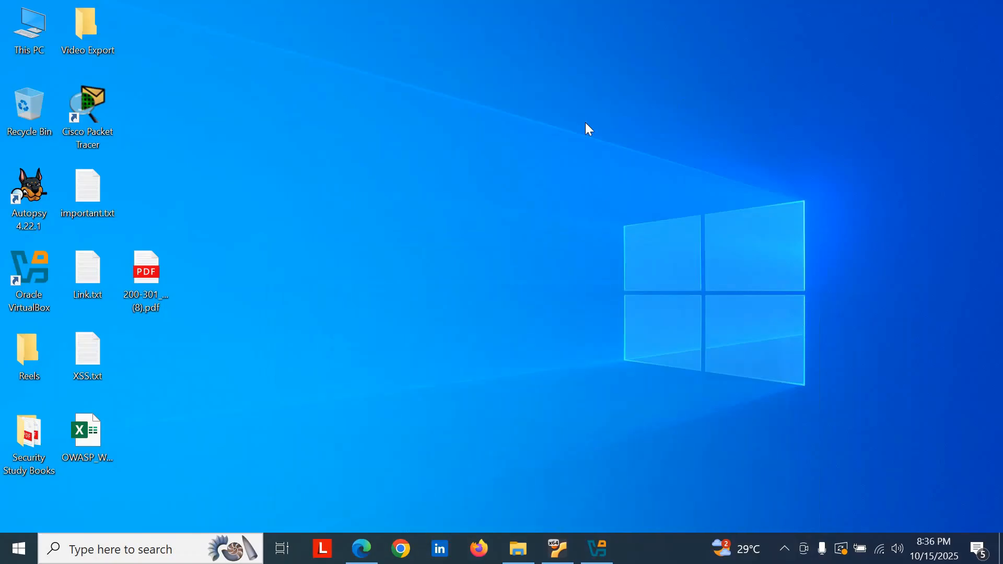
left_click(520, 551)
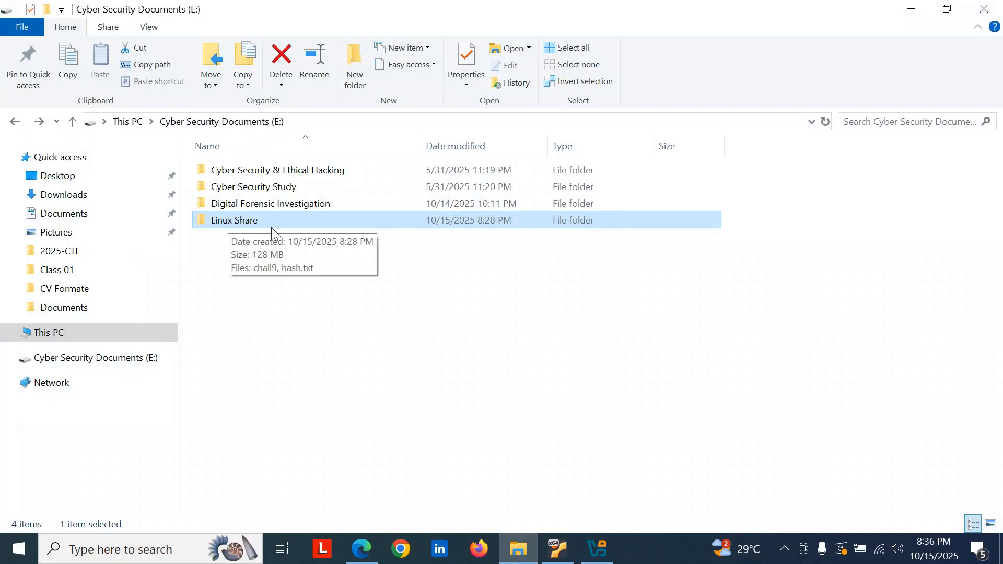
mouse_move(259, 221)
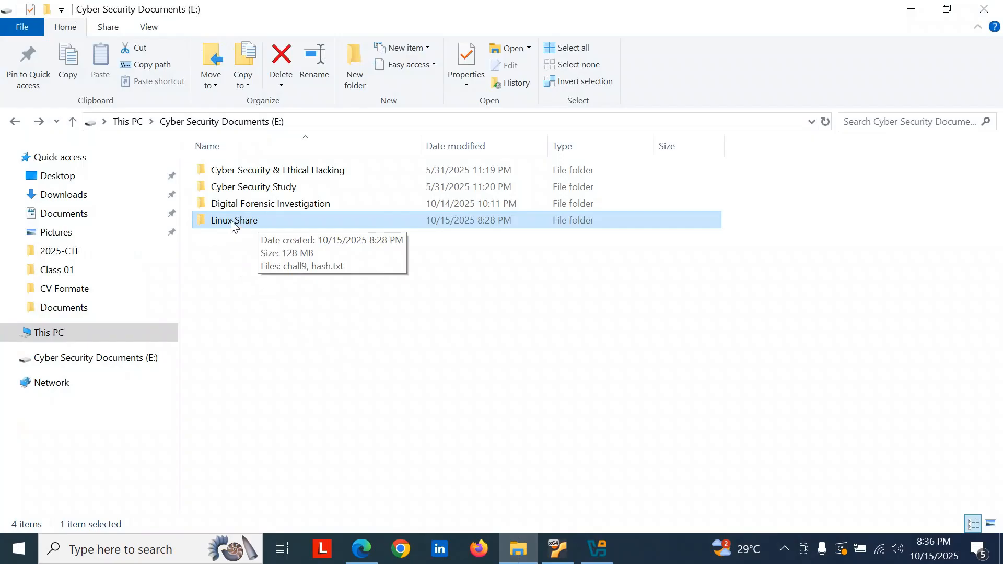
double_click(231, 220)
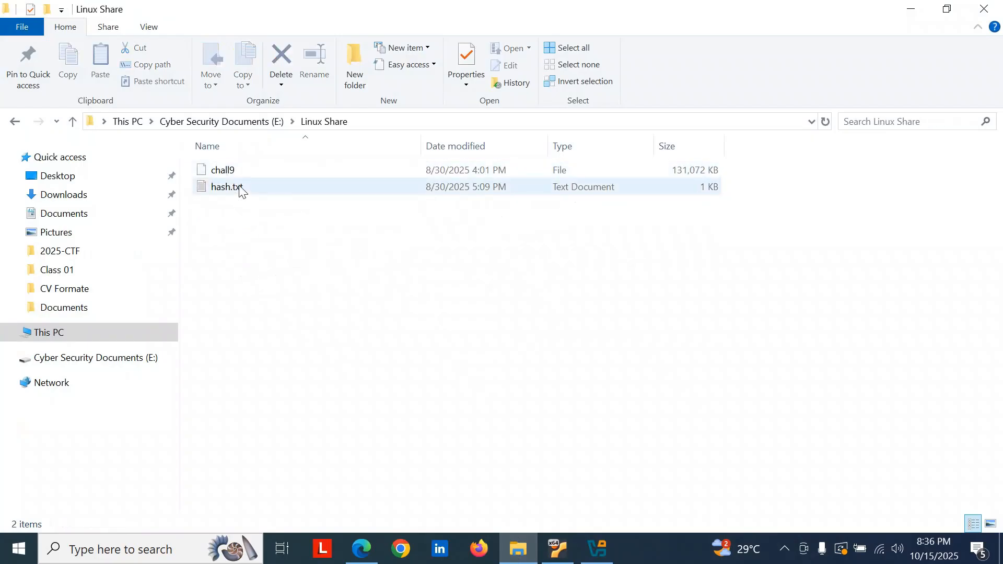
left_click(14, 126)
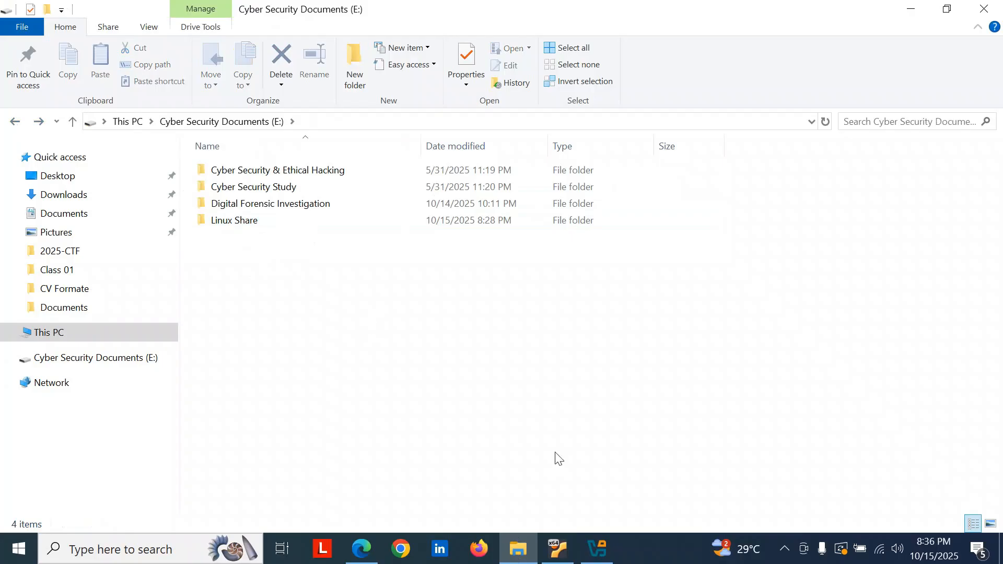
- Switch to VirtualBox and start adding a new share in the Kali machine's shared folder settings
left_click(602, 554)
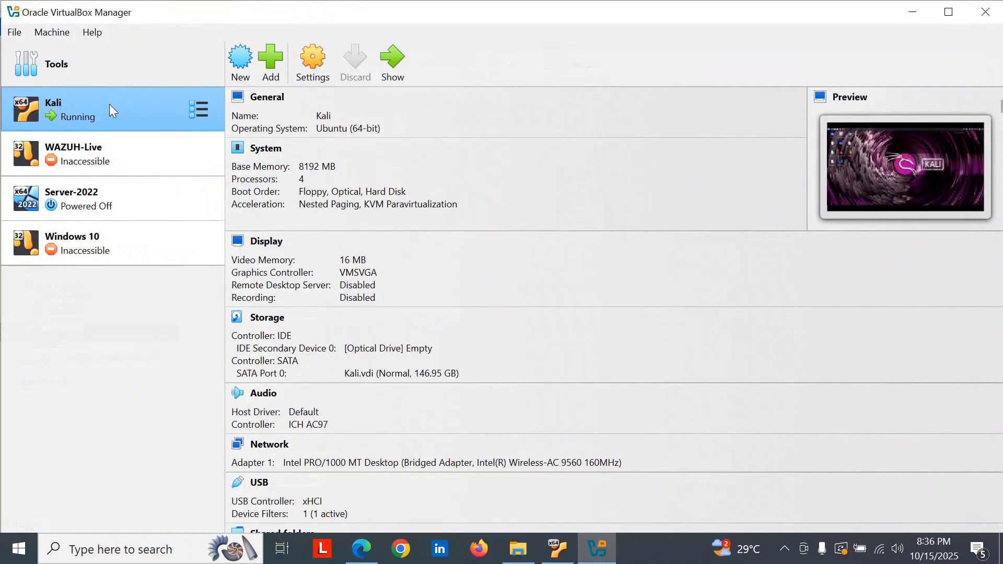
left_click(315, 64)
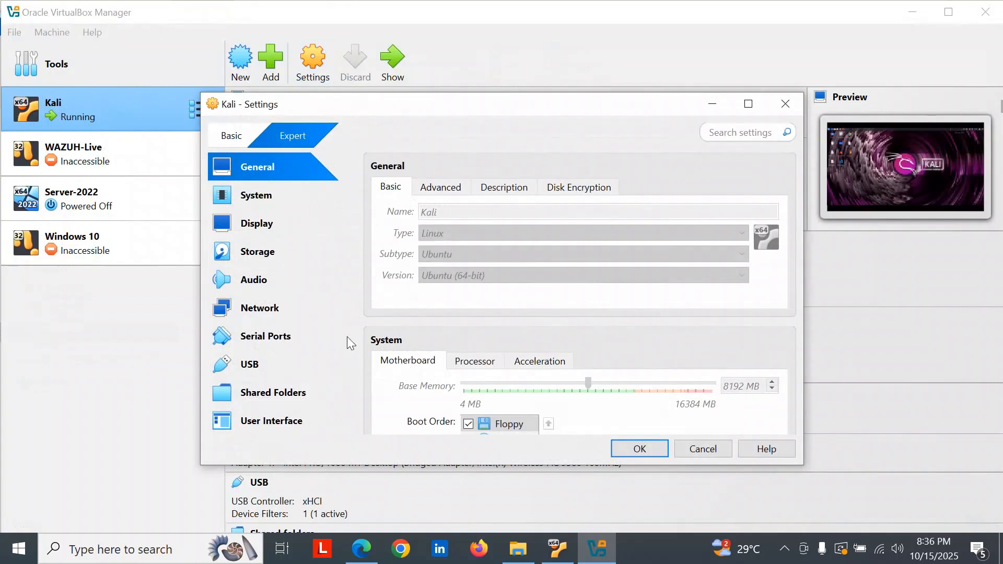
left_click(259, 395)
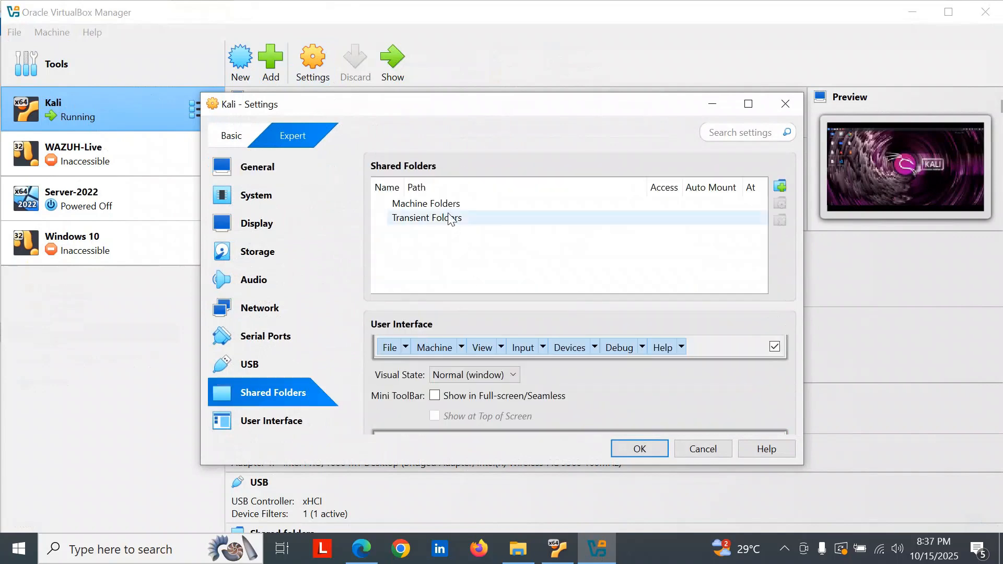
left_click(434, 205)
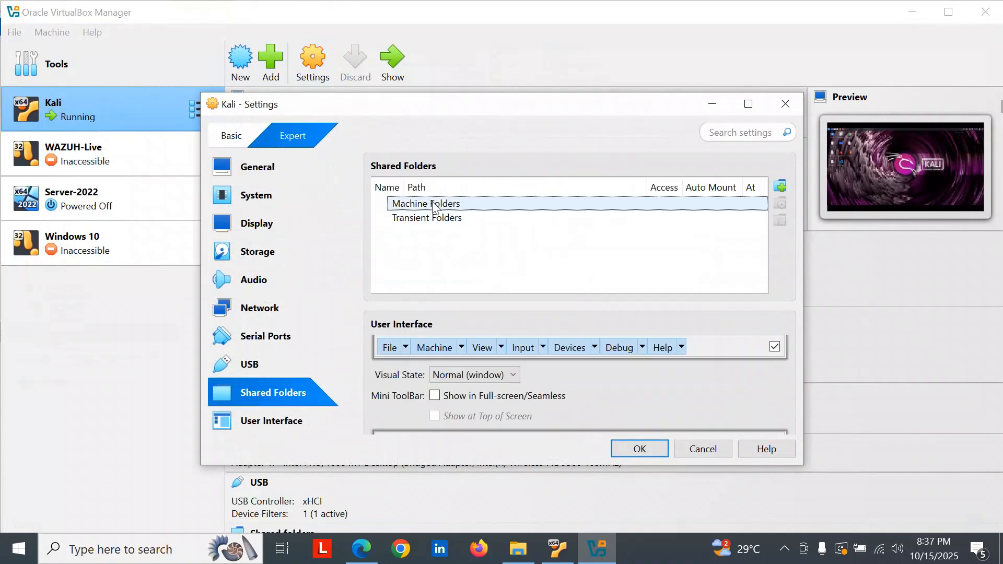
right_click(500, 202)
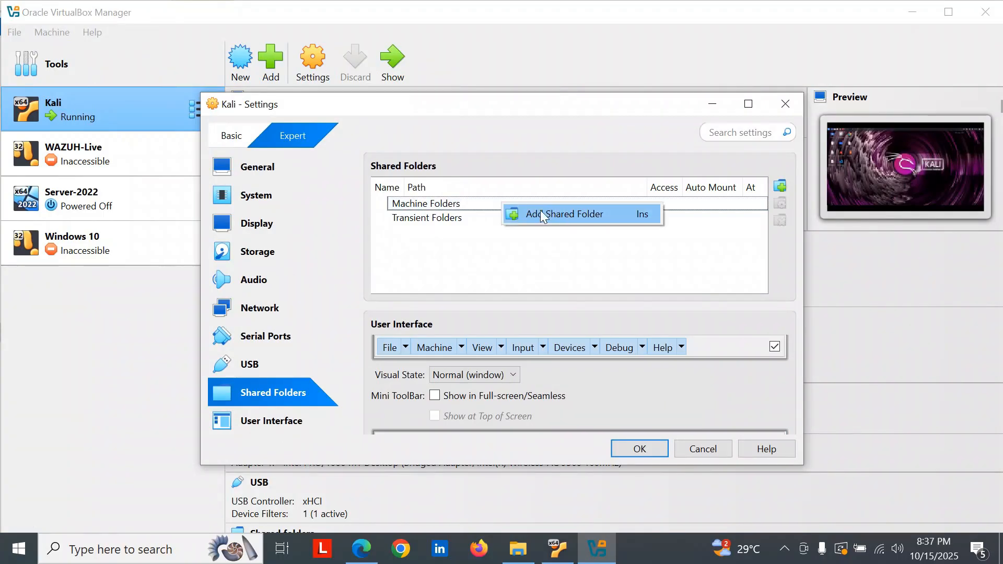
left_click(466, 200)
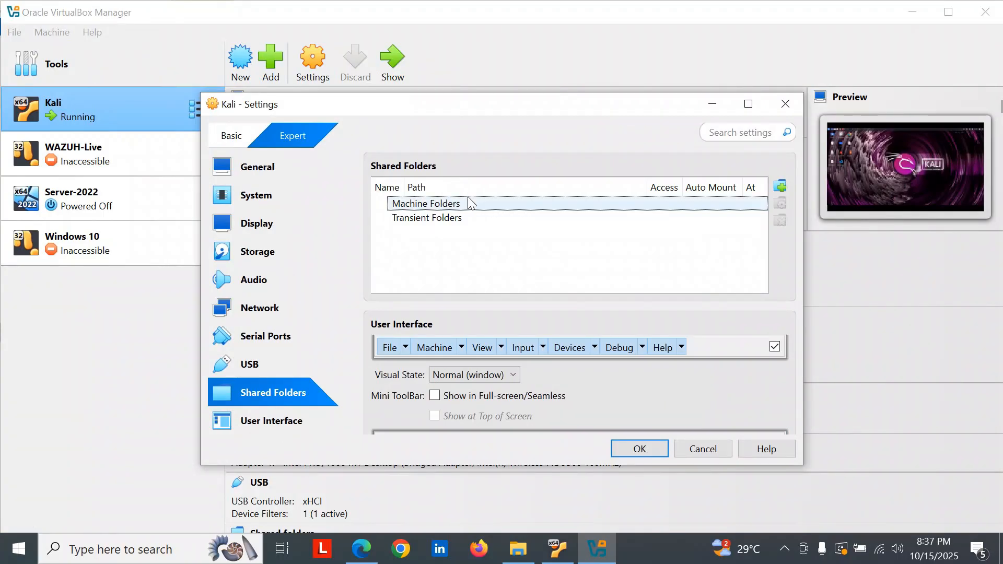
left_click(781, 186)
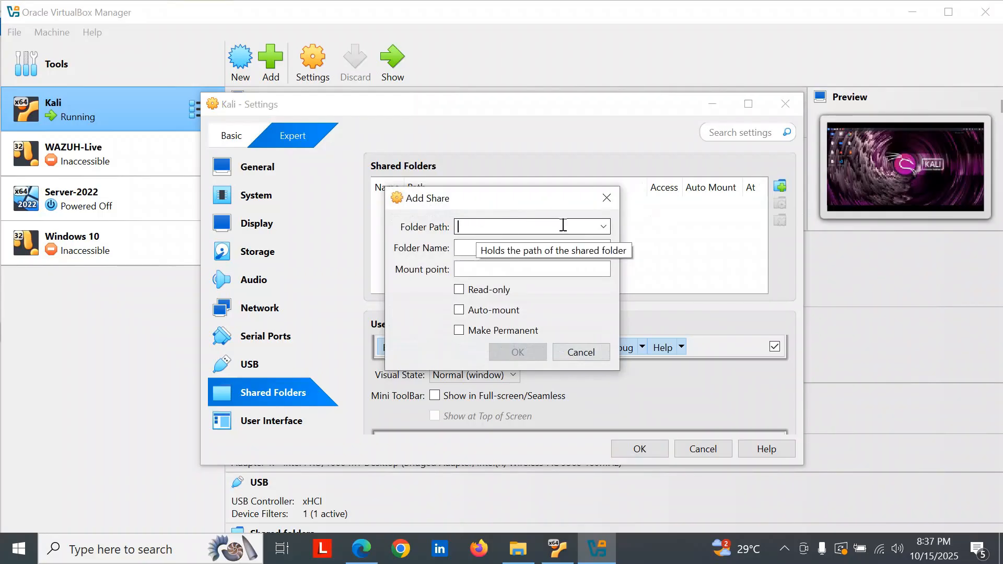
- Choose the Linux Share folder on the Cyber Security Documents (E:) drive as the new share's folder path
left_click(604, 227)
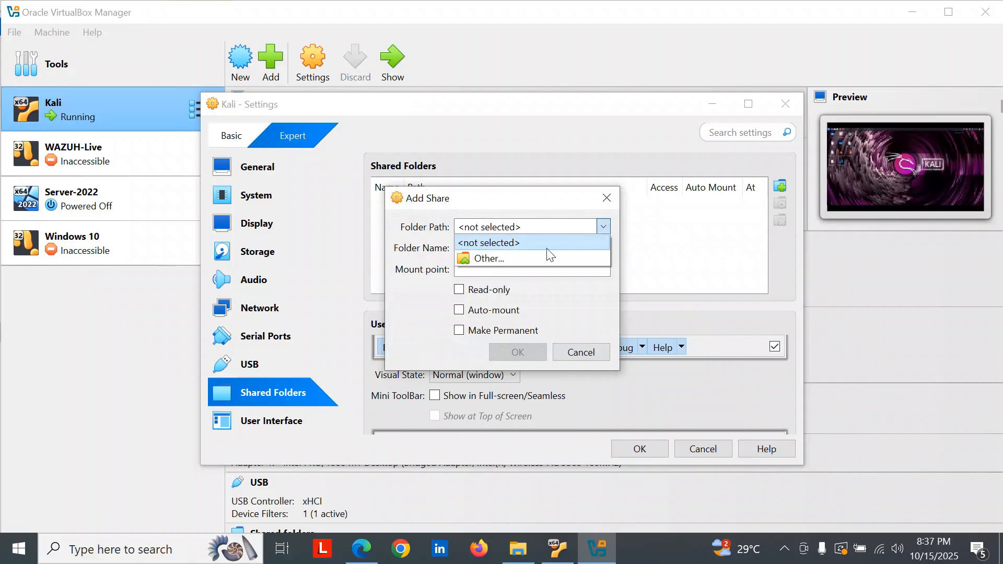
left_click(481, 259)
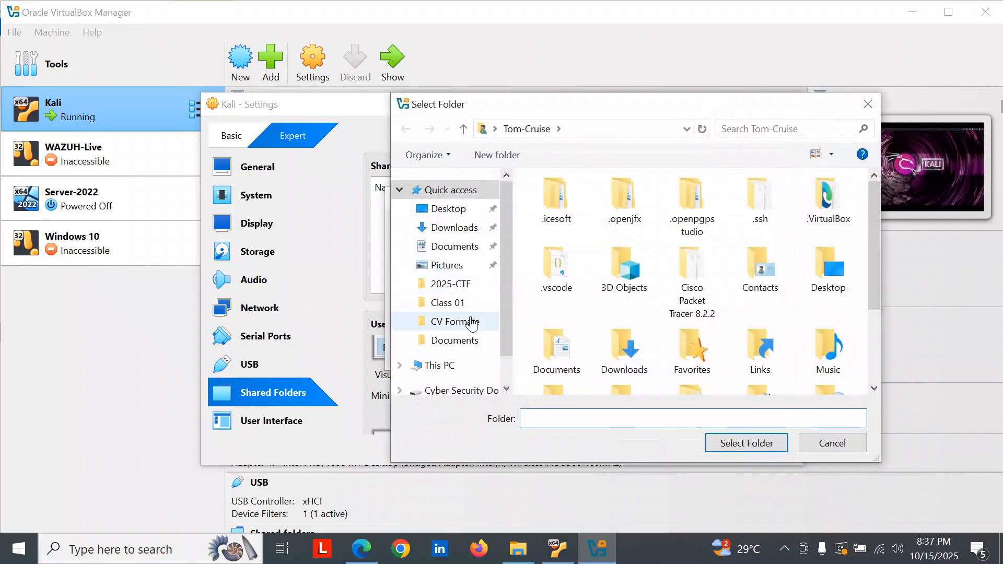
left_click(445, 368)
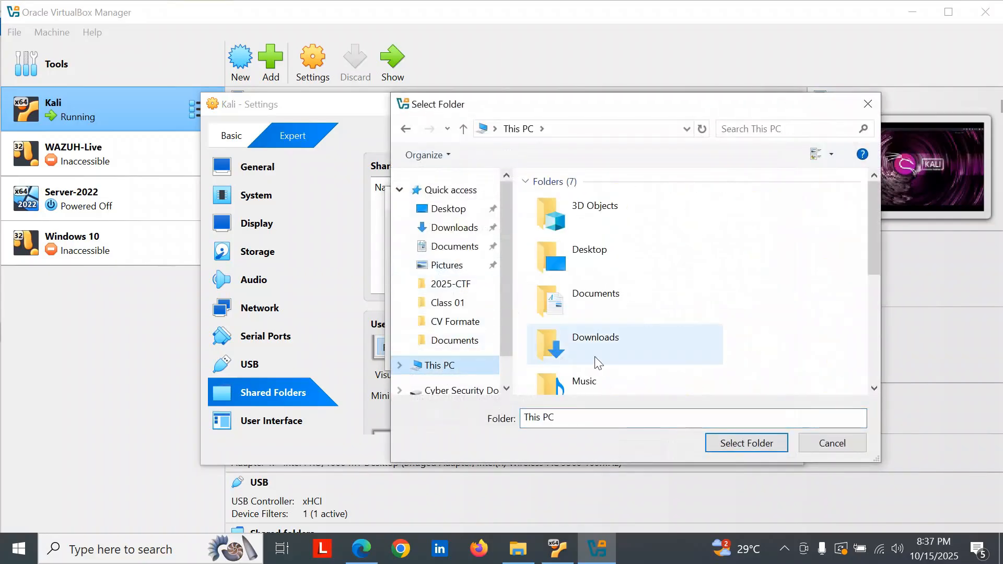
scroll(601, 345, "down", 5)
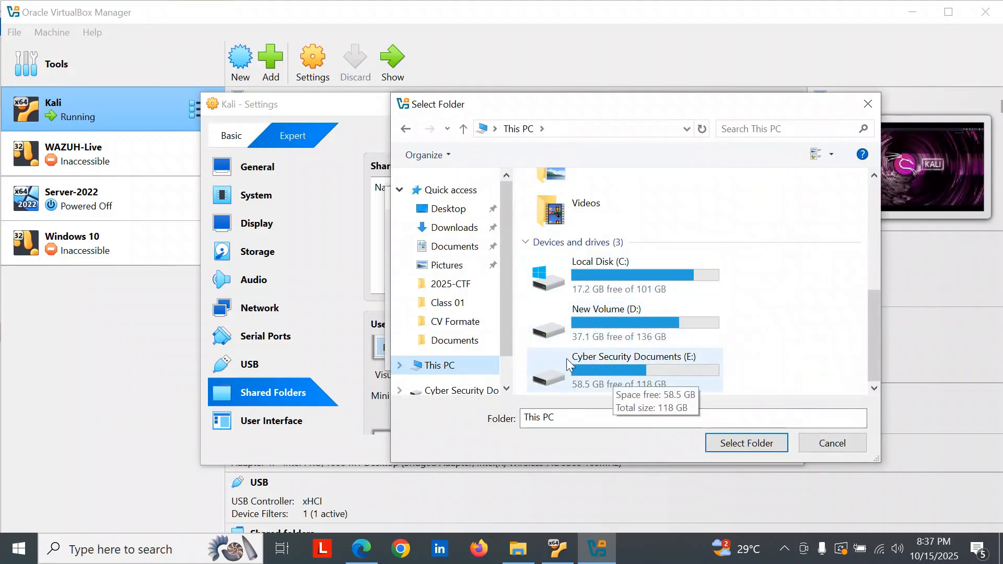
double_click(619, 369)
left_click(575, 256)
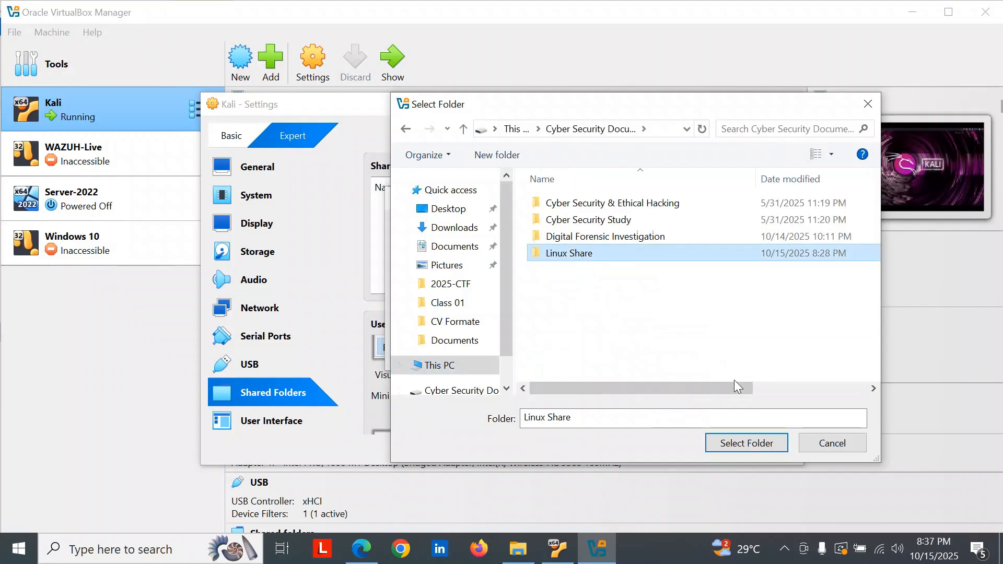
left_click(566, 260)
left_click(649, 279)
left_click(587, 253)
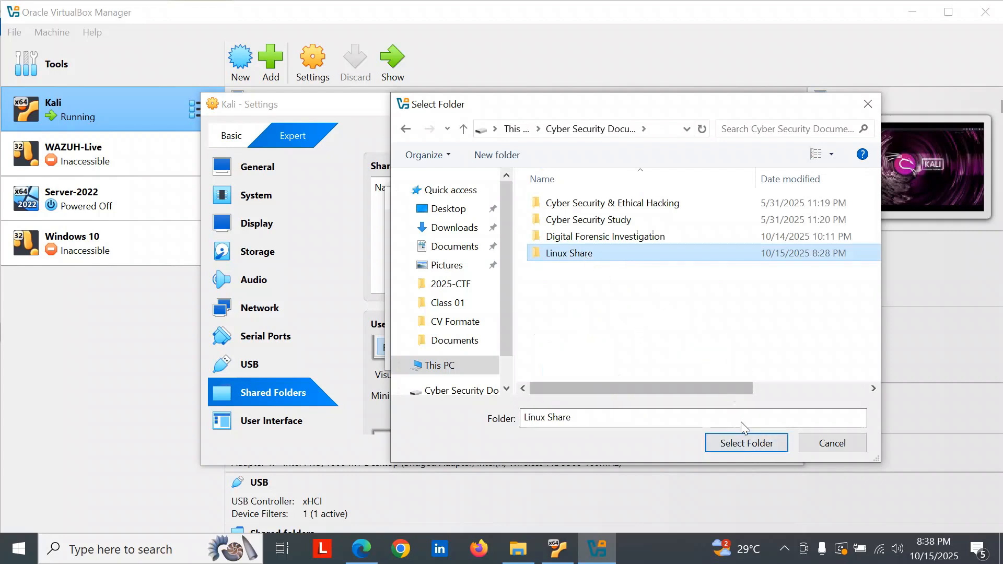
left_click(745, 443)
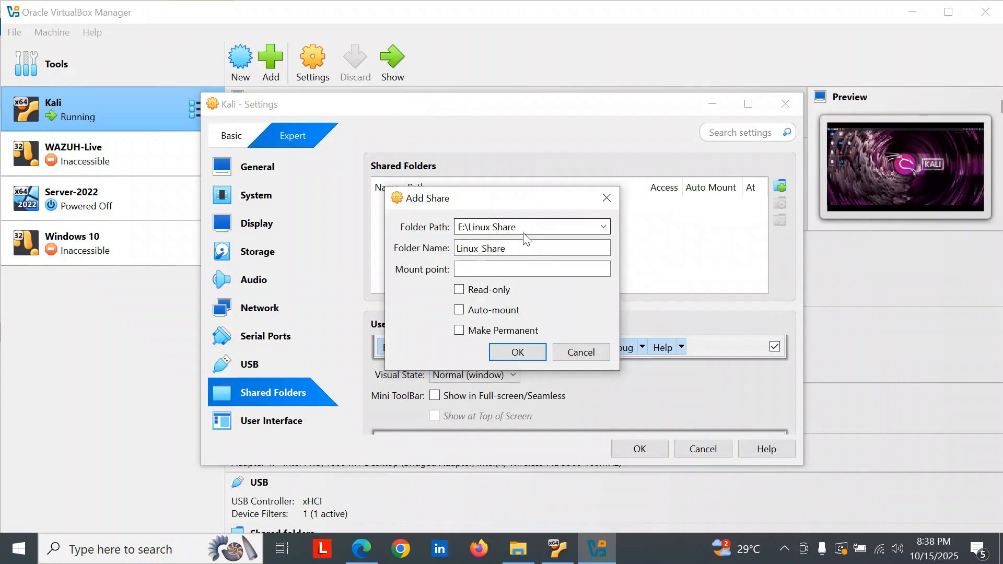
- Enable Auto-mount for the Linux_Share folder, add the share and save the Kali machine's settings
left_click(467, 249)
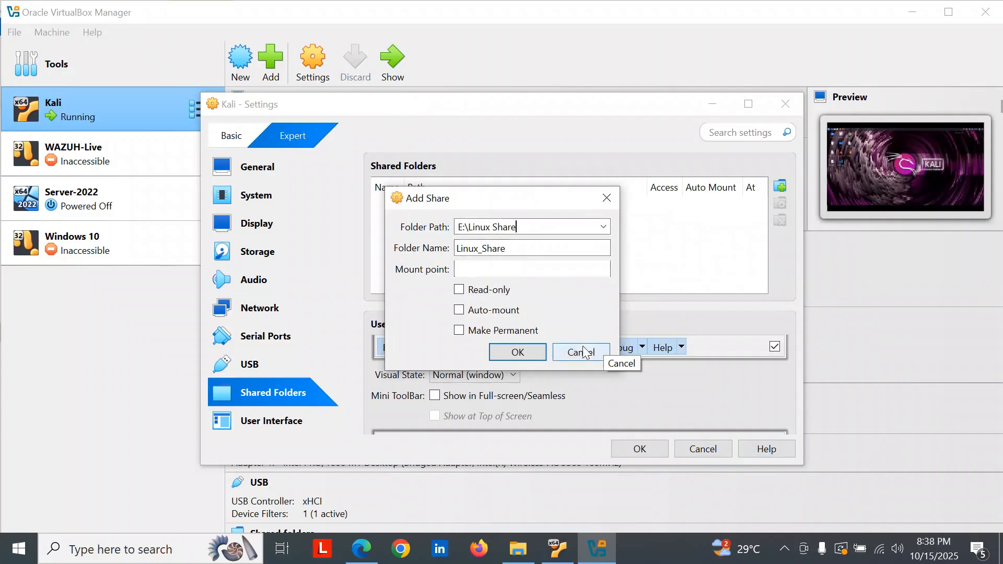
left_click(459, 311)
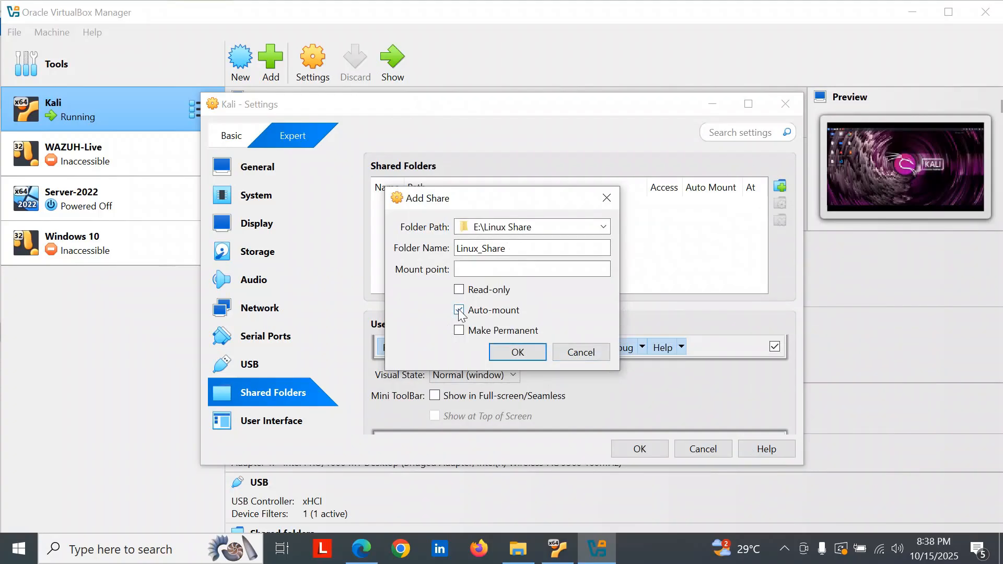
left_click(520, 352)
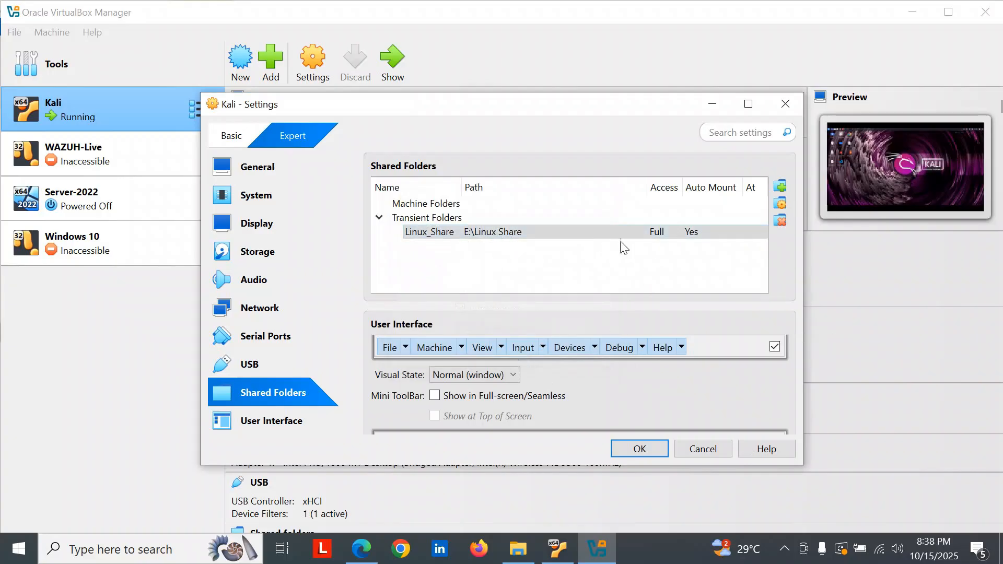
left_click(671, 230)
left_click(636, 451)
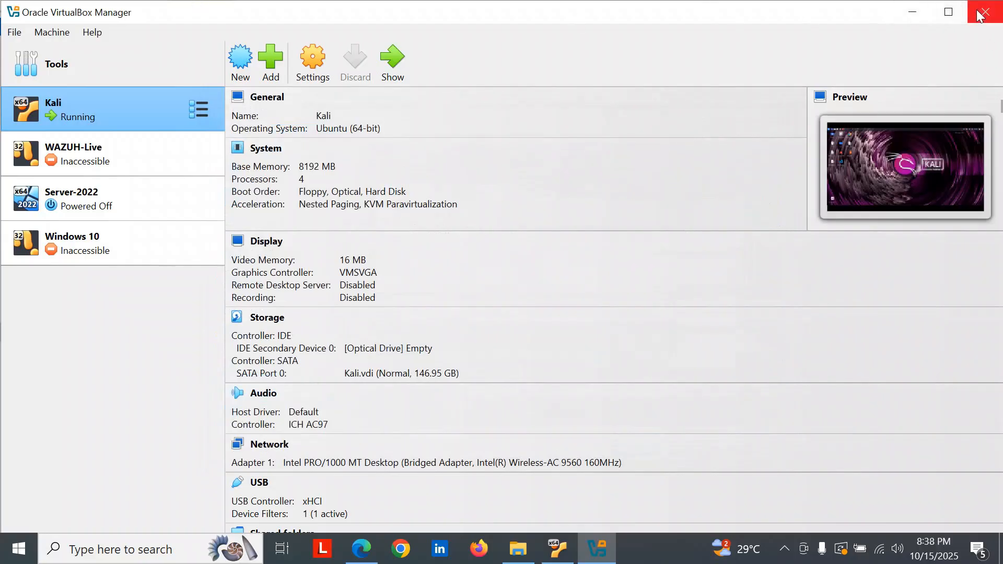
- Switch to the running Kali virtual machine and move the sf_Linux_Share desktop icon directly below the Portswigger file
left_click(913, 11)
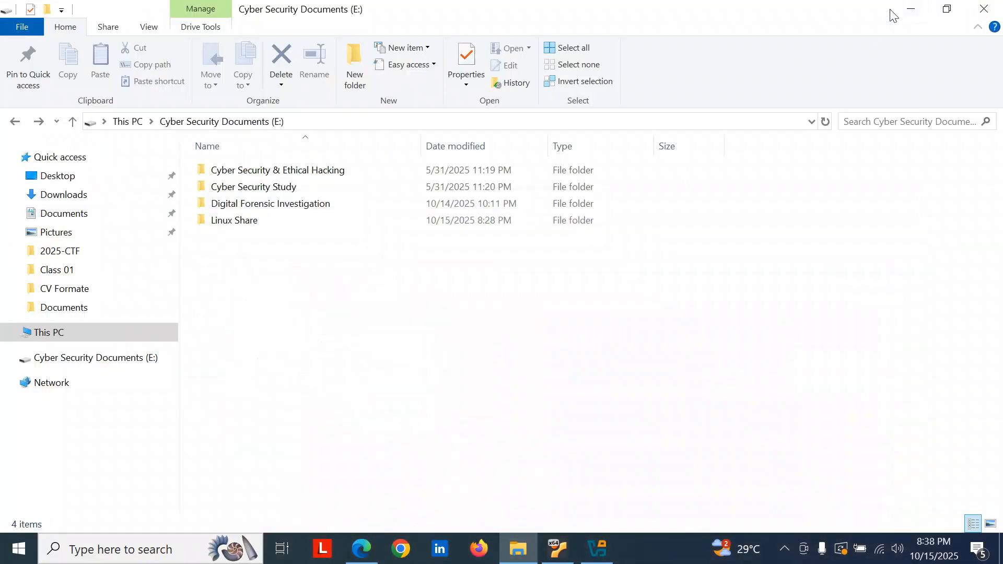
left_click(903, 11)
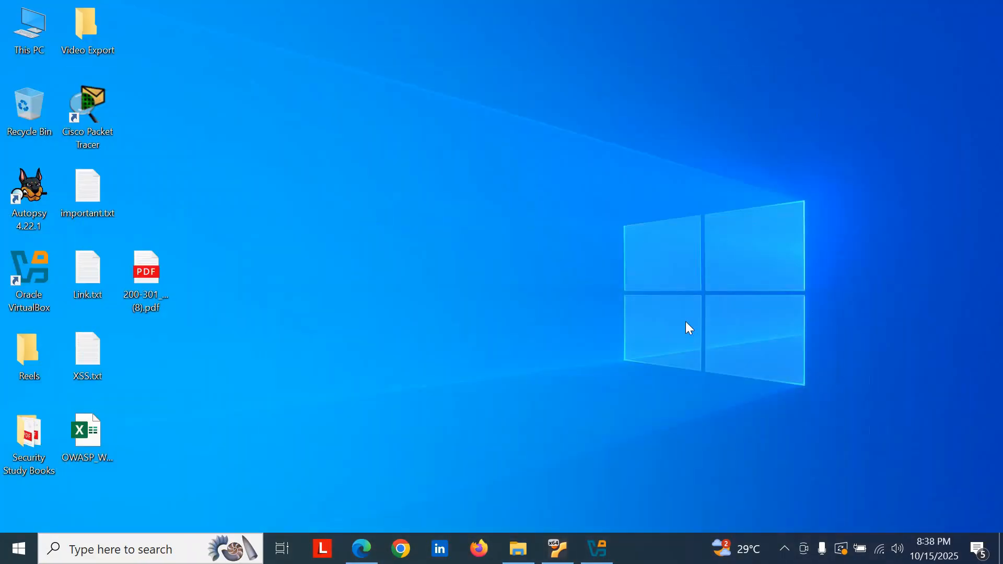
left_click(566, 558)
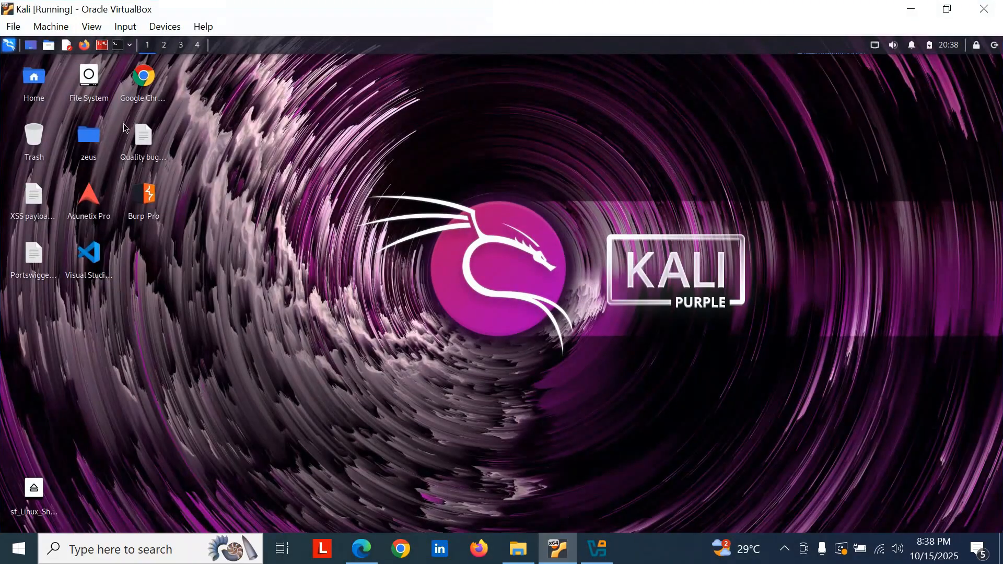
left_click_drag(28, 497, 22, 316)
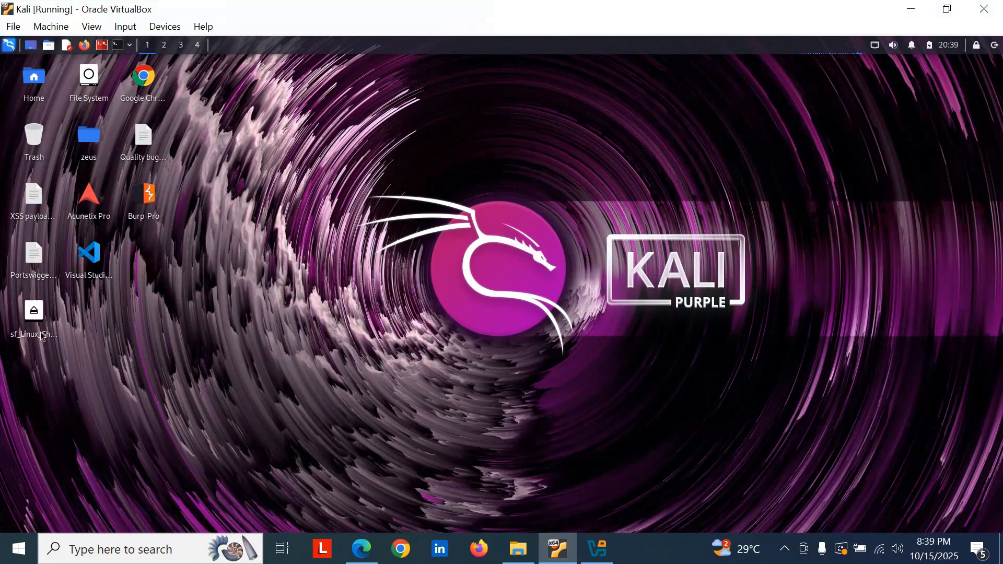
- Inspect the Kali File System location in the file manager and close its window
mouse_move(41, 327)
left_click(90, 84)
double_click(91, 84)
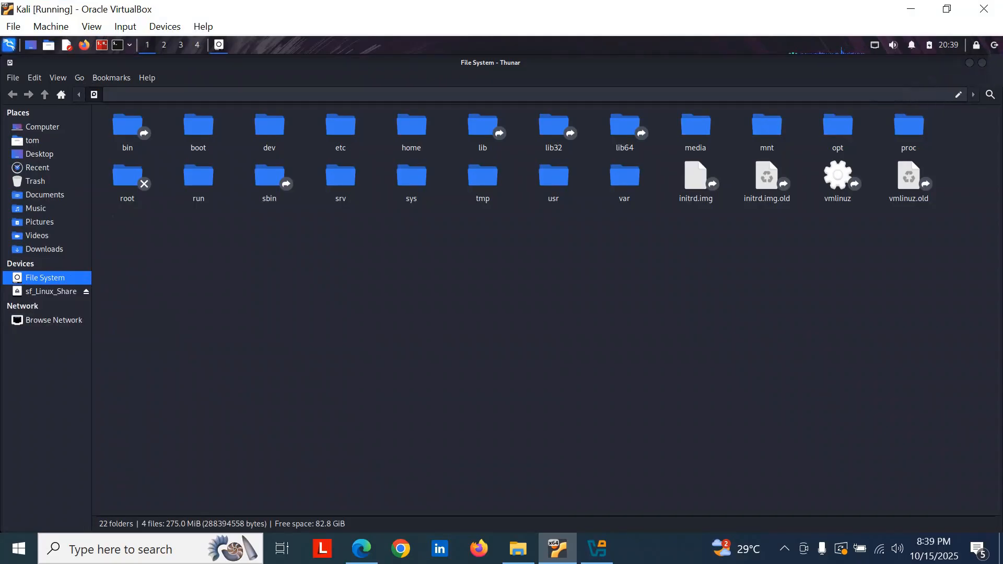
left_click(995, 45)
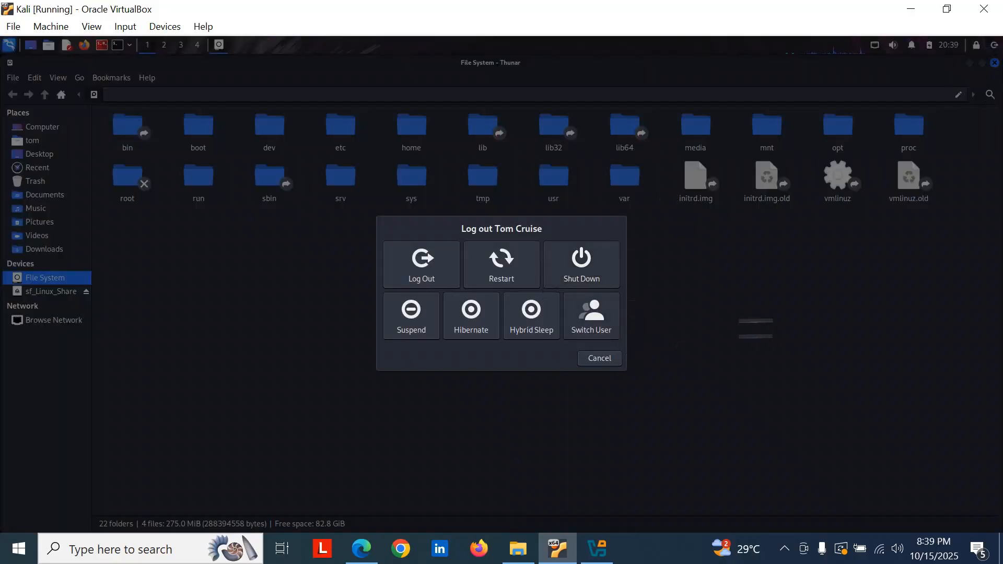
left_click(601, 359)
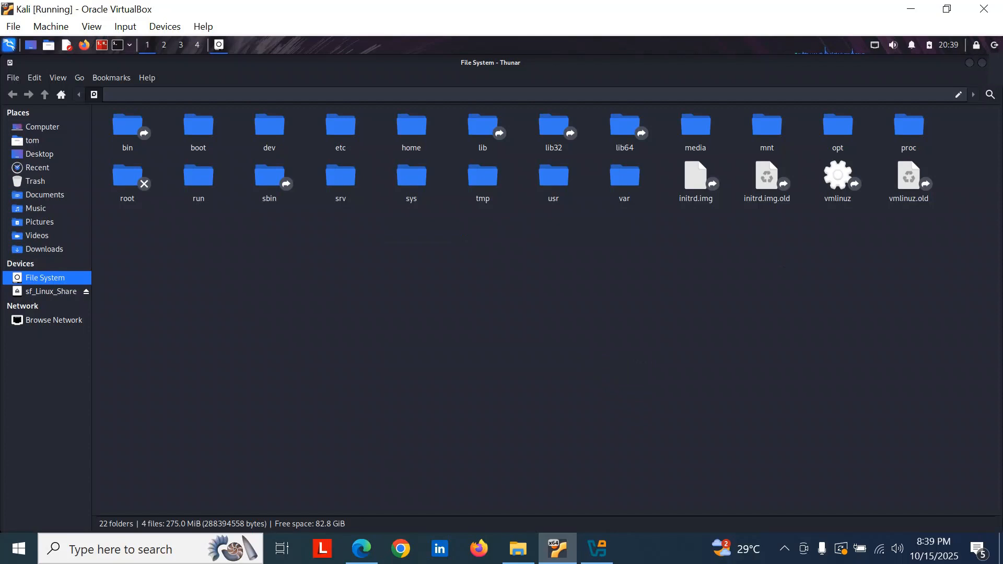
left_click(994, 63)
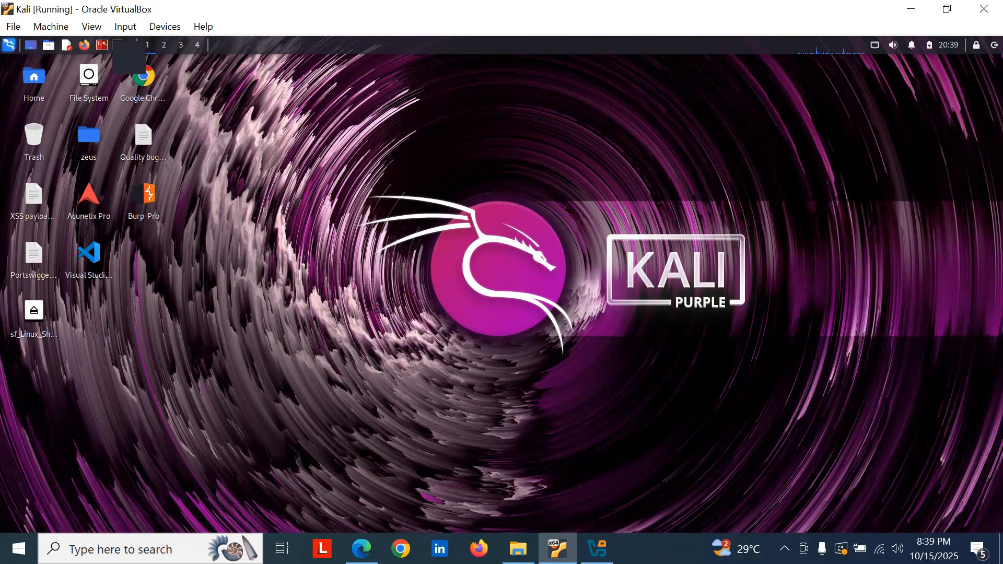
- Open a terminal, become root with sudo su and the account password, and change to the root home directory
left_click(118, 45)
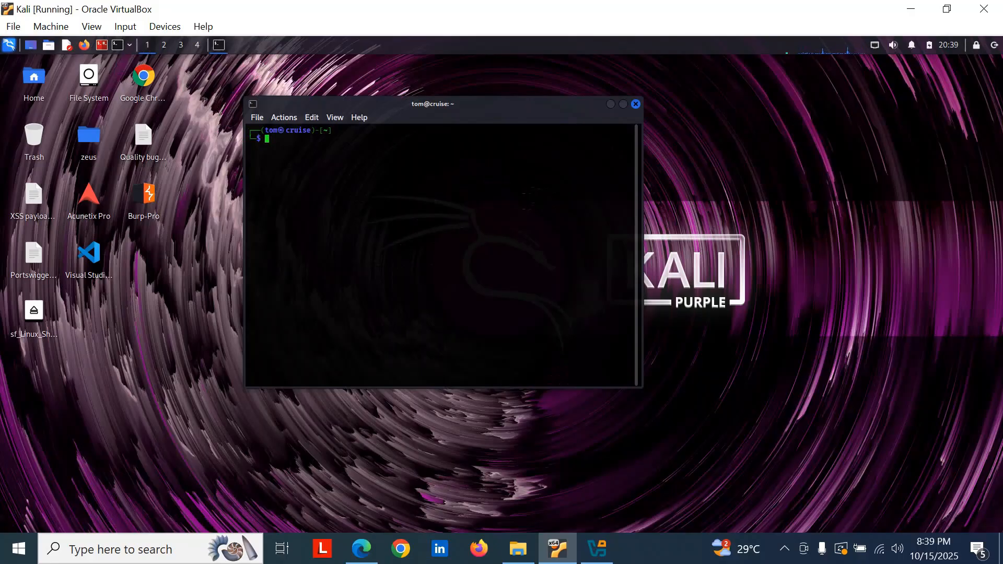
type("sudo su")
key("Return")
key("Return")
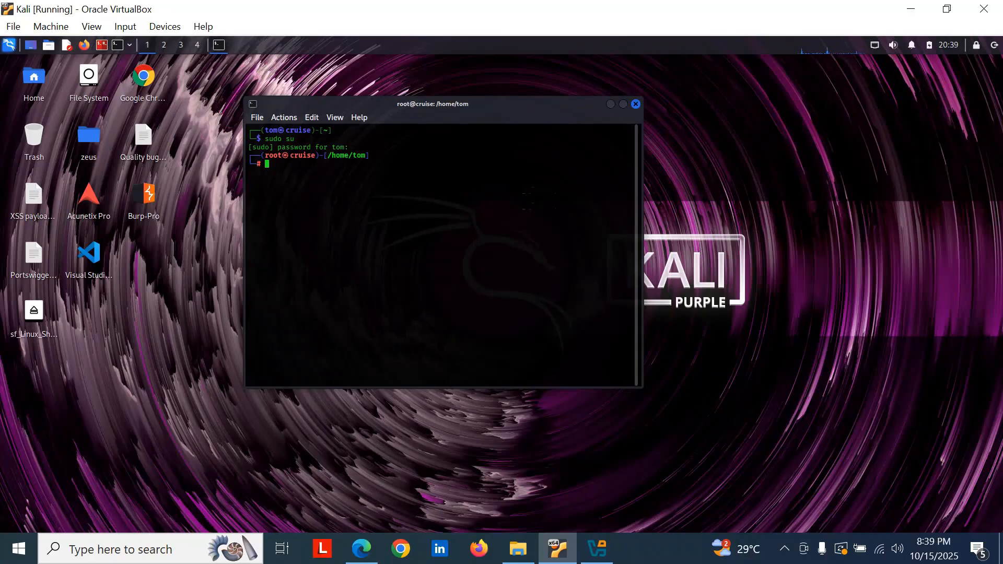
type("cd ~")
key("Return")
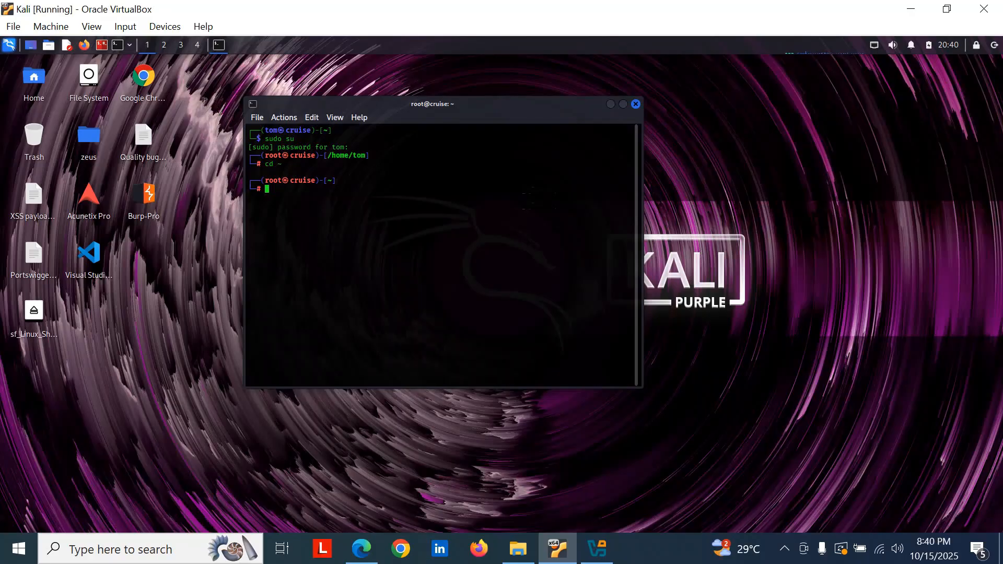
- Change to the /media/ directory and list its contents in long format with ls -l
type("cd /media/")
key("Return")
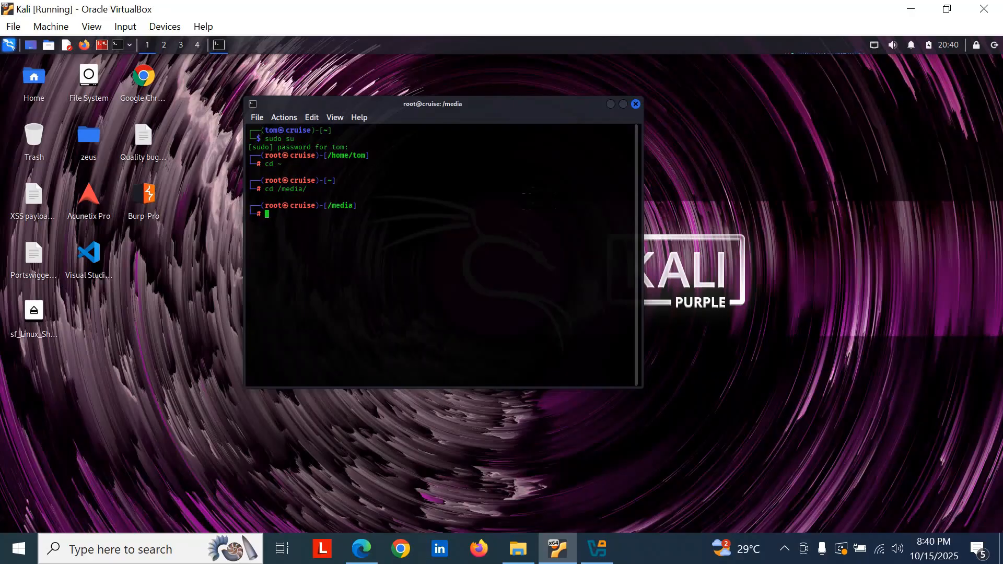
type("ls -l")
key("Return")
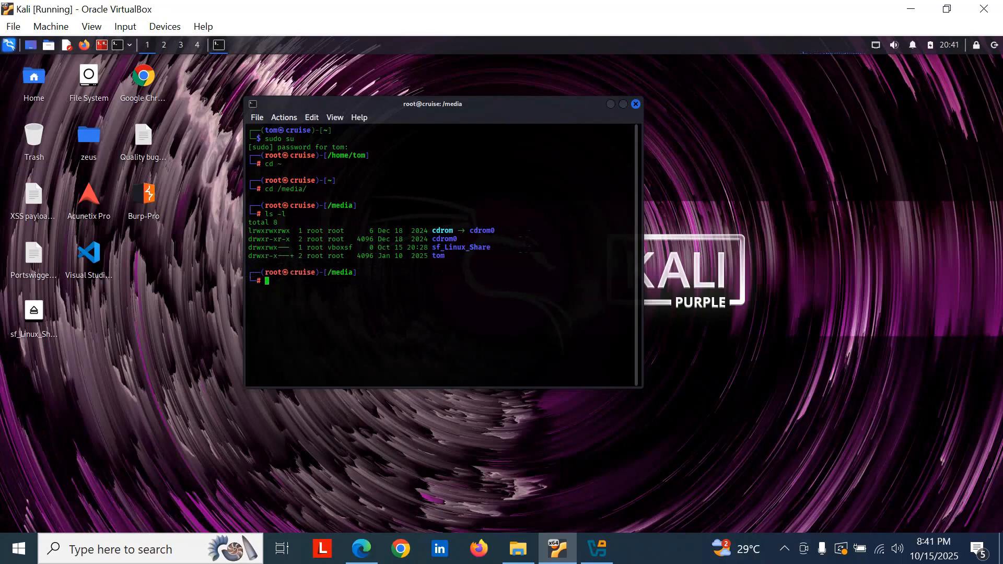
- Change into the sf_Linux_Share directory and list its files with ls
type("cd sf")
key("Tab")
key("Return")
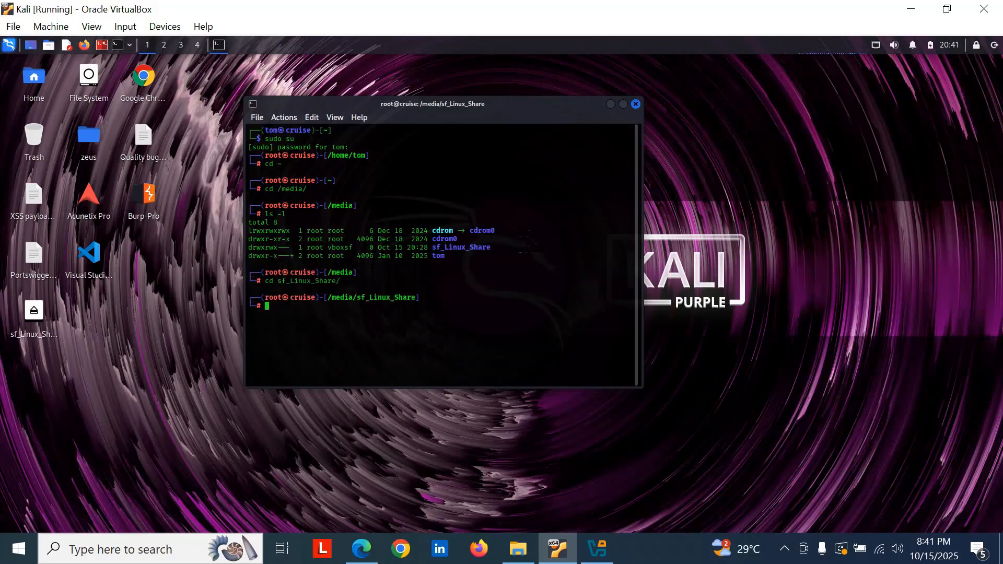
type("ls -l")
key("BackSpace")
key("BackSpace")
key("BackSpace")
key("Return")
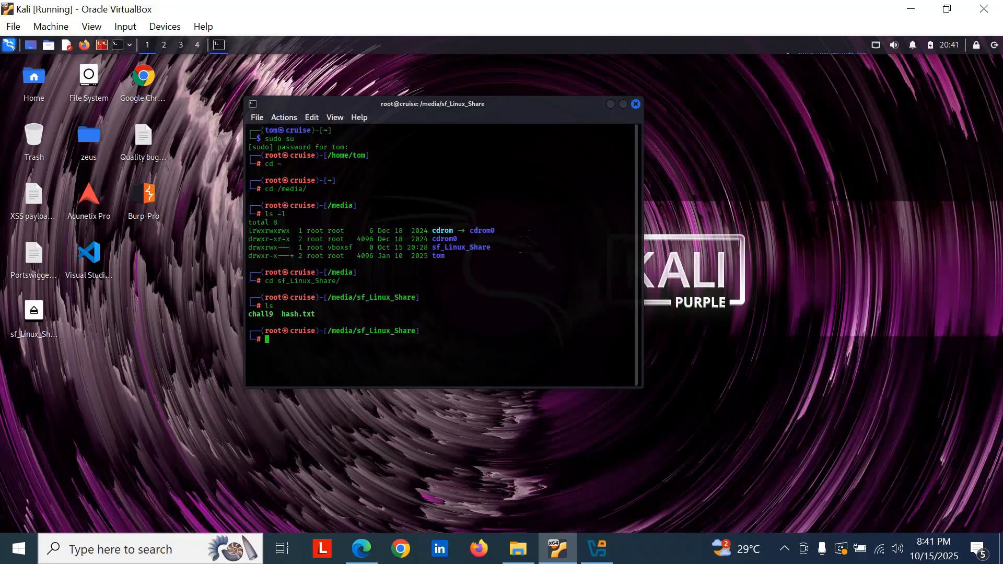